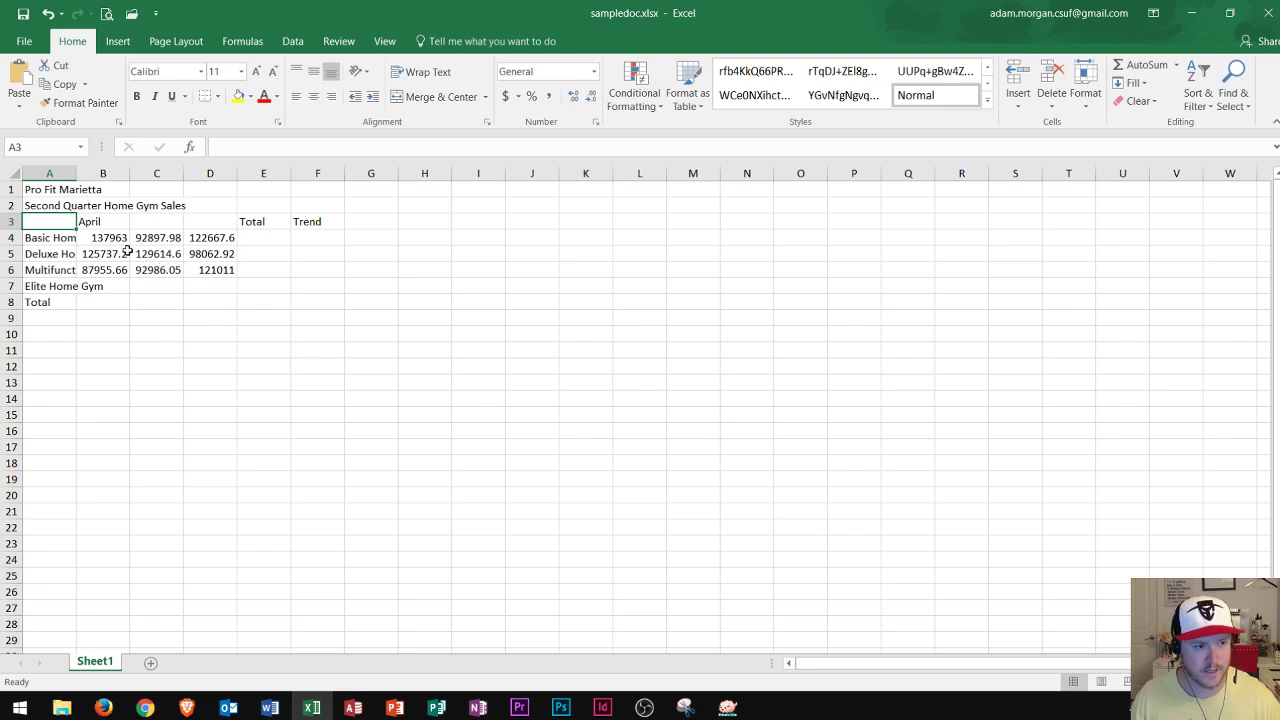
# Step: Apply the Wisp theme to the workbook
pyautogui.keyDown('ctrl'); pyautogui.scroll(4, 126, 251); pyautogui.keyUp('ctrl')
pyautogui.keyDown('ctrl'); pyautogui.scroll(2, 188, 287); pyautogui.keyUp('ctrl')
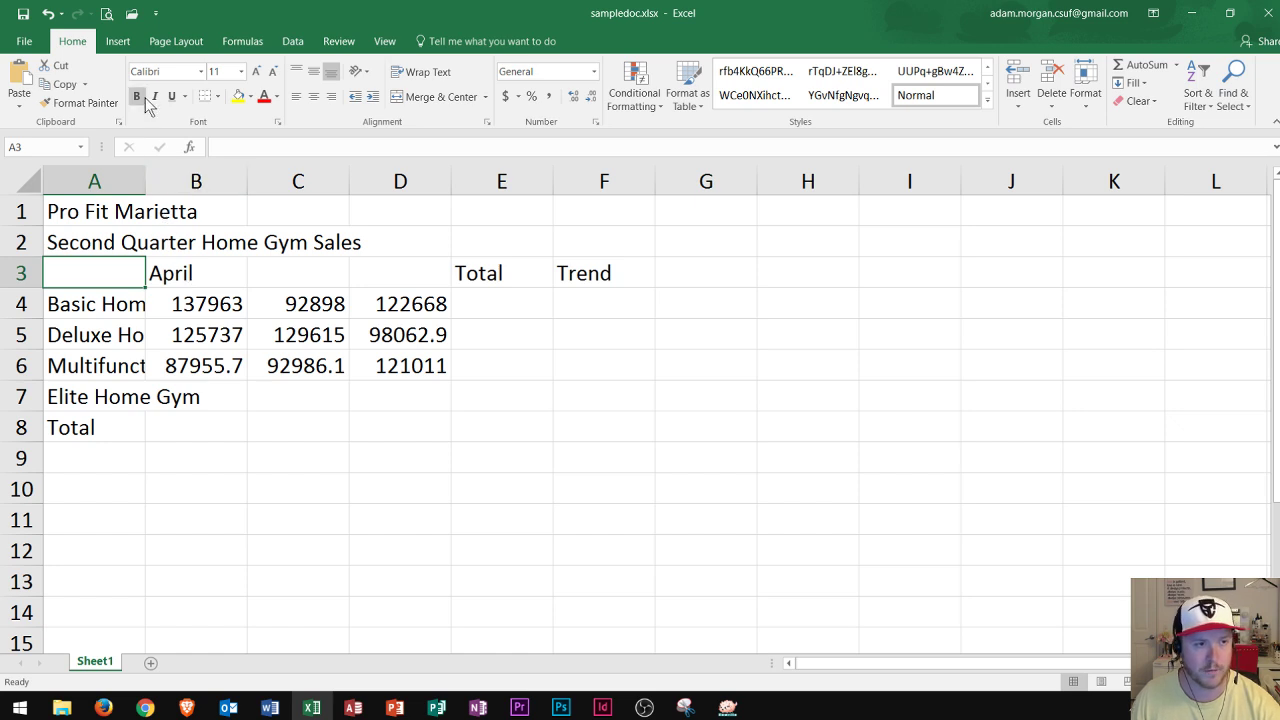
pyautogui.click(172, 41)
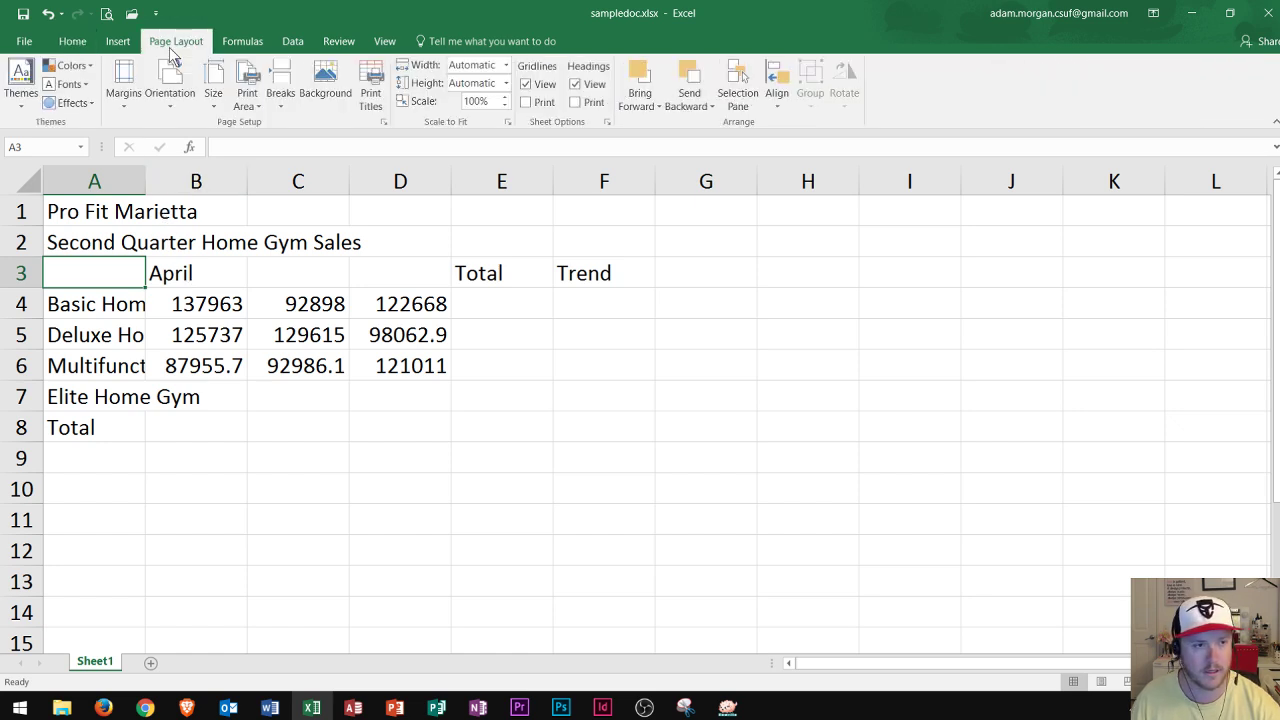
pyautogui.click(20, 104)
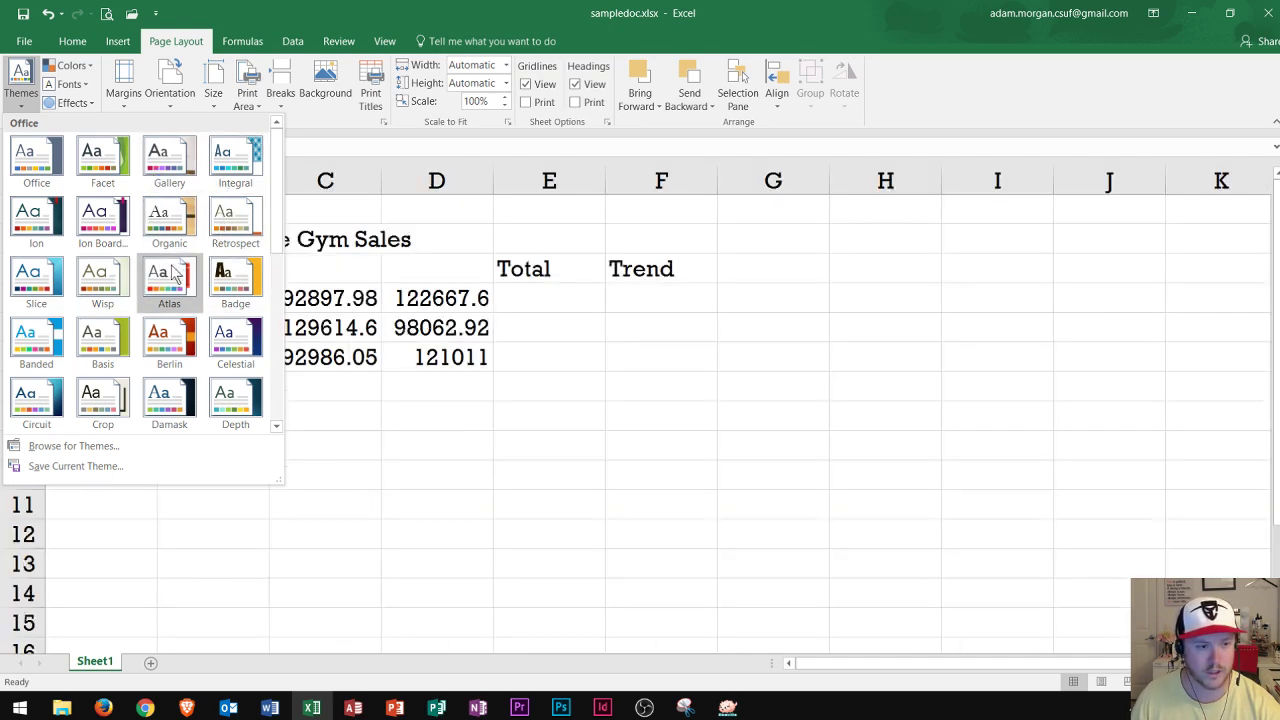
pyautogui.click(119, 271)
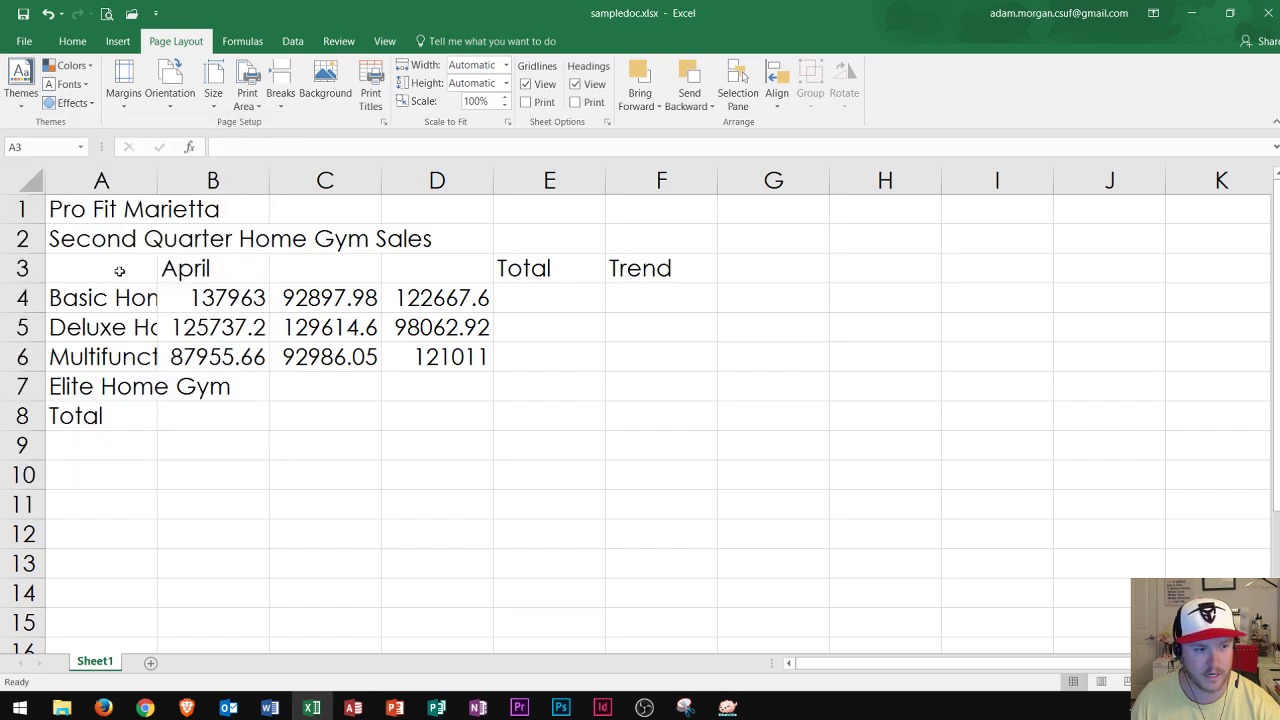
pyautogui.click(118, 271)
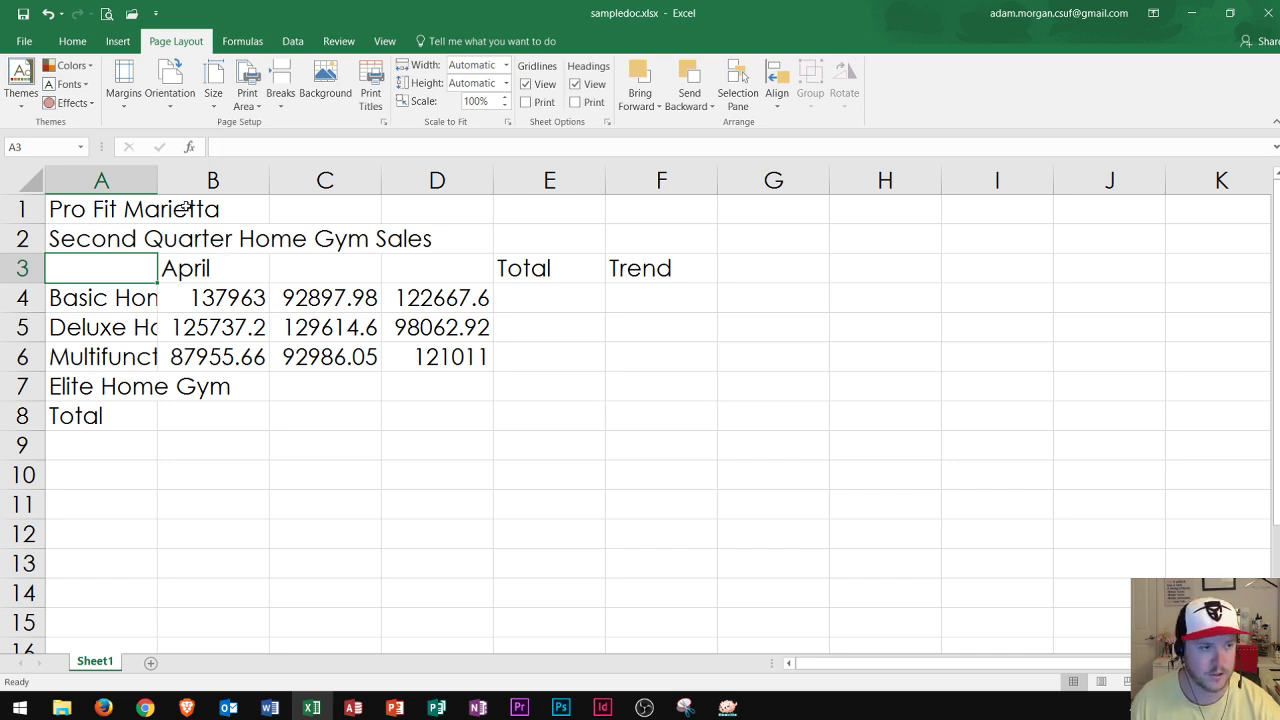
pyautogui.click(72, 41)
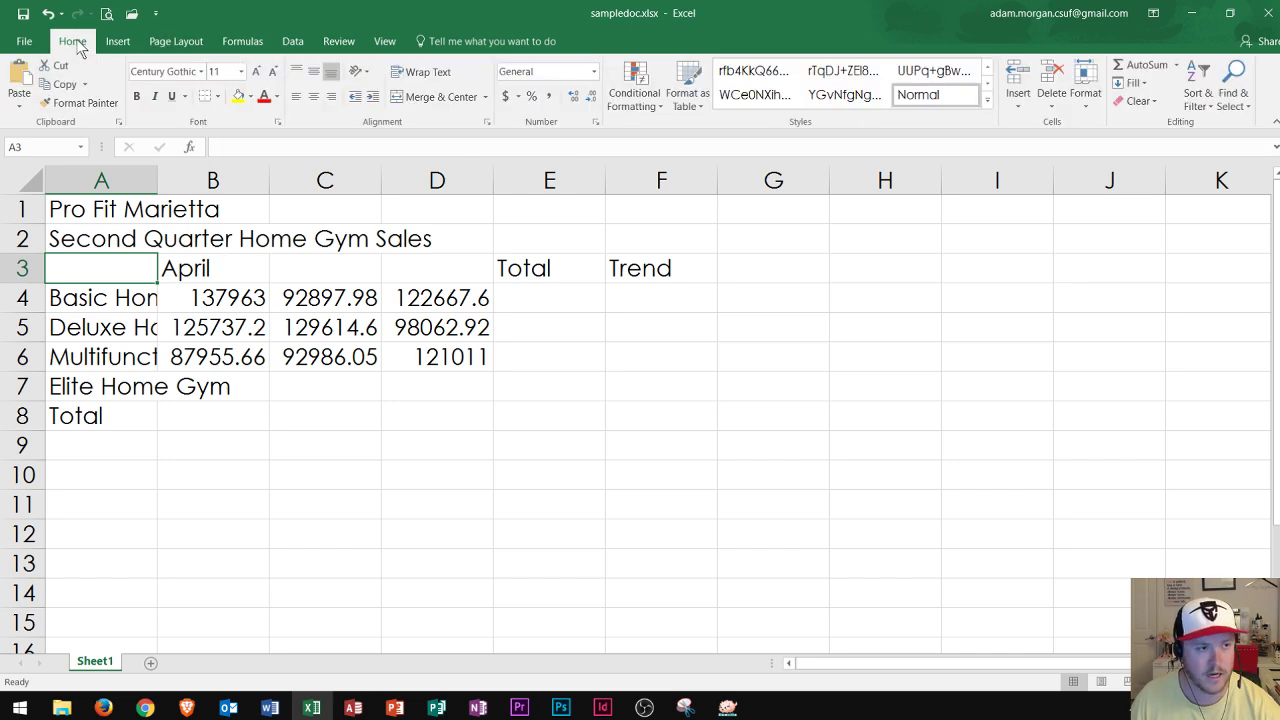
pyautogui.click(206, 270)
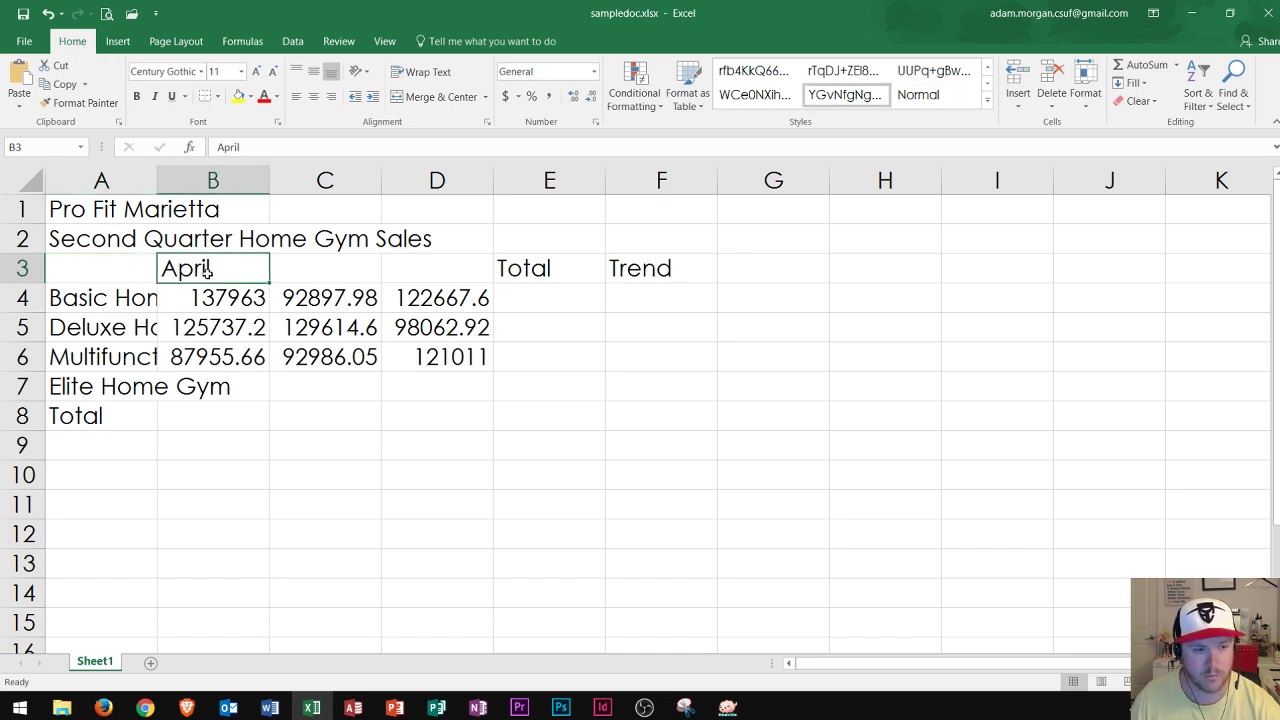
pyautogui.click(310, 268)
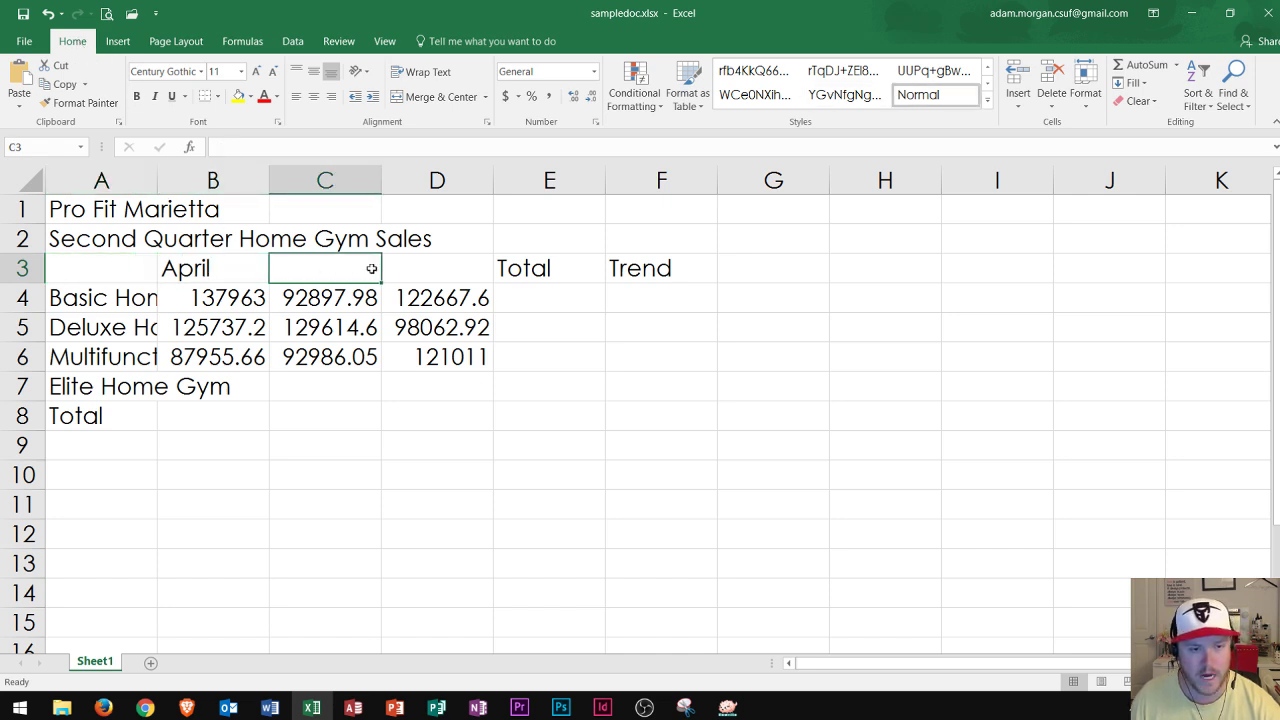
pyautogui.click(413, 269)
pyautogui.click(312, 269)
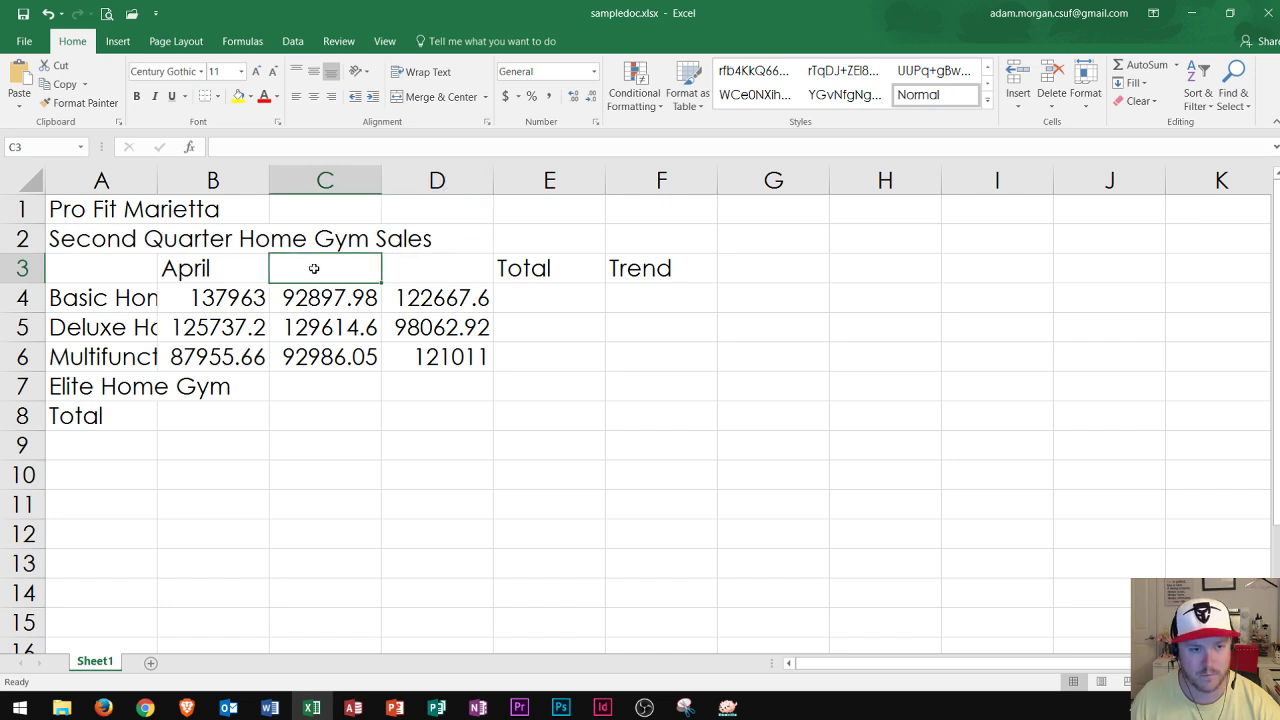
pyautogui.click(418, 272)
pyautogui.click(338, 270)
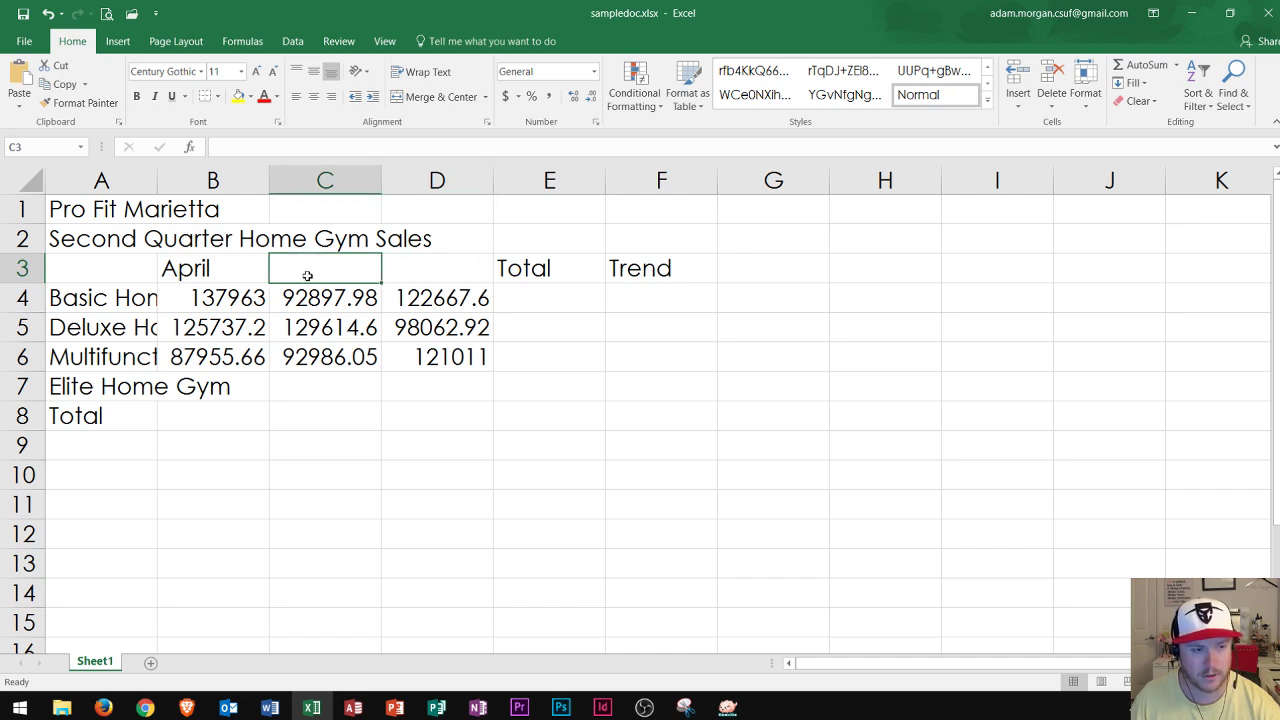
pyautogui.click(430, 273)
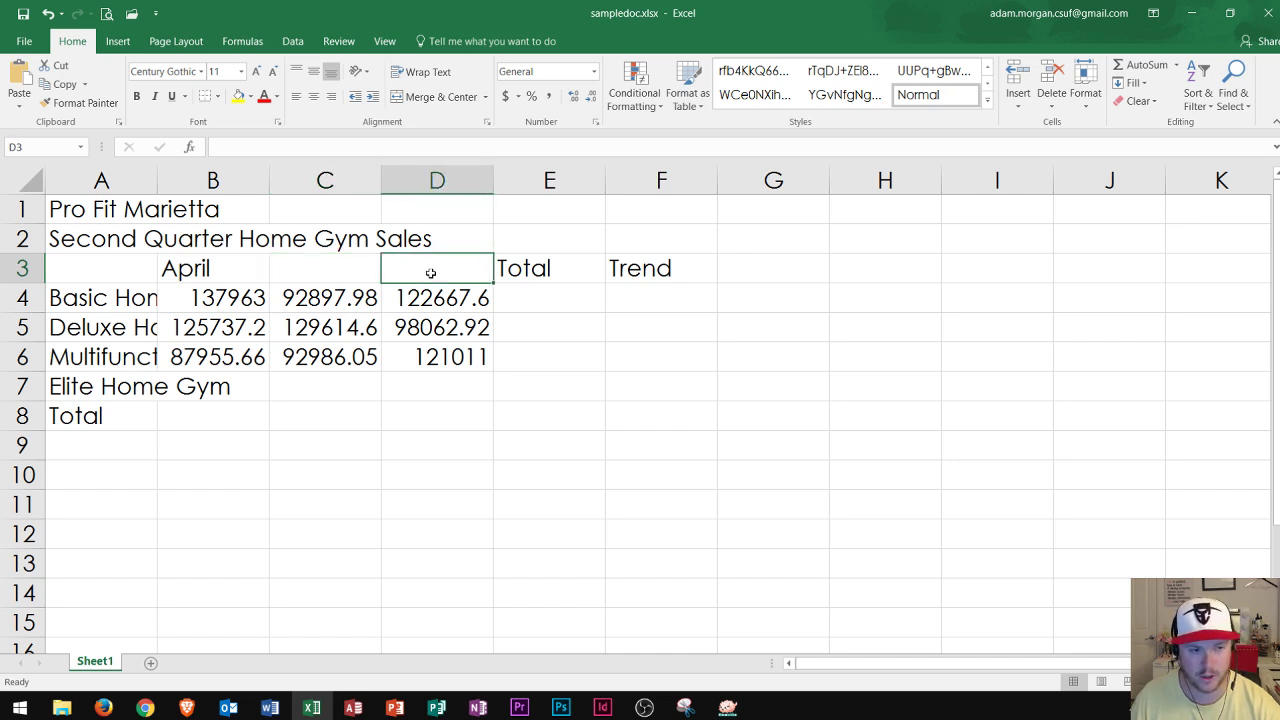
# Step: Extend the month series from April in B3 across C3:D3 to add May and June
pyautogui.click(207, 268)
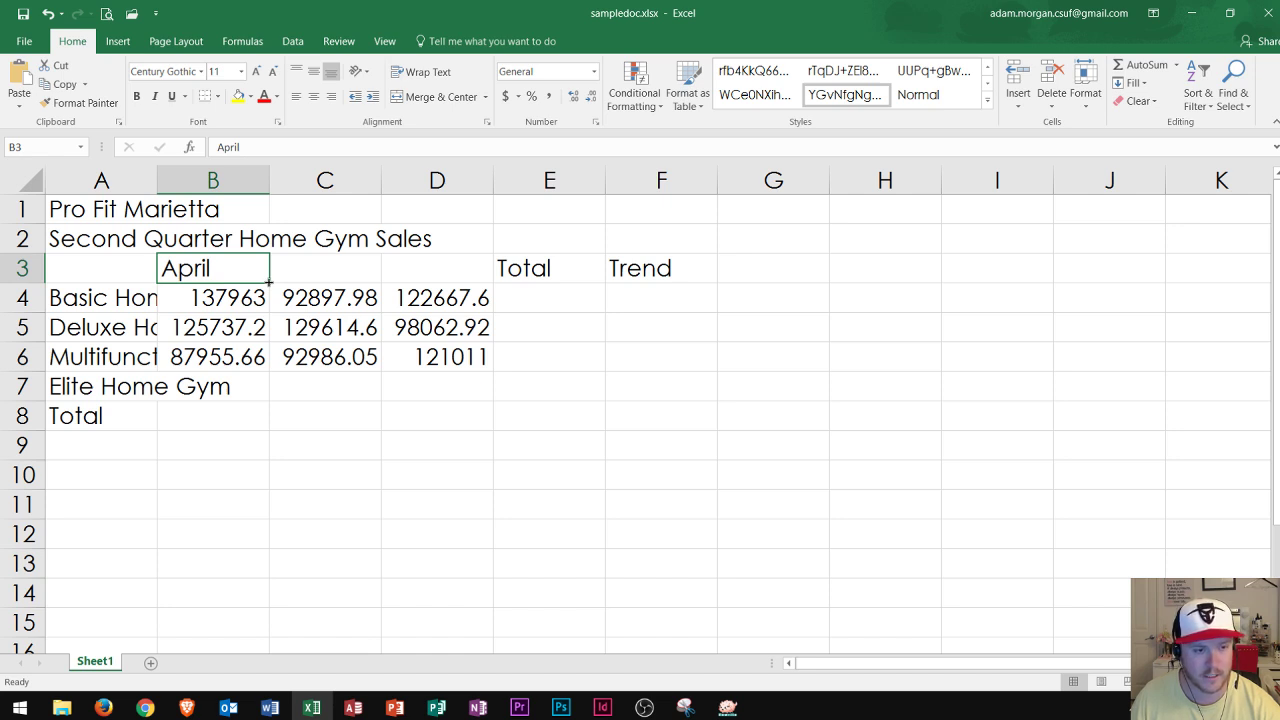
pyautogui.moveTo(268, 283); pyautogui.dragTo(352, 283)
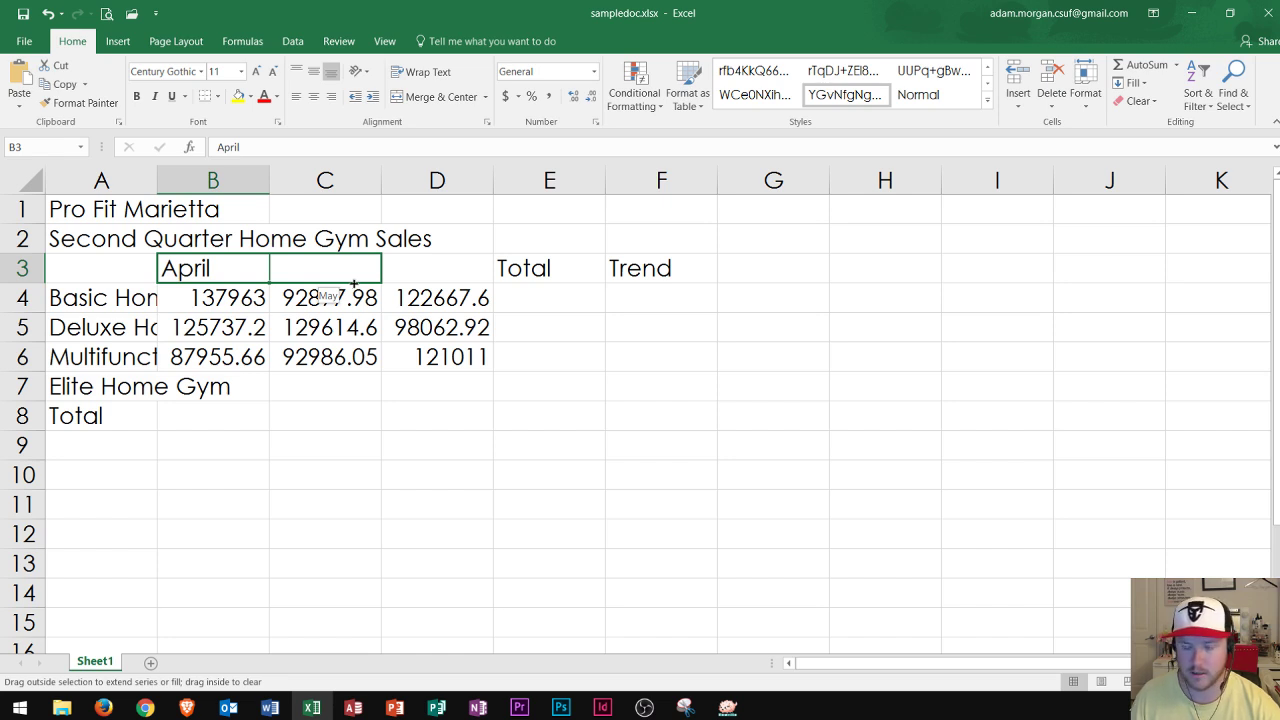
pyautogui.moveTo(438, 288); pyautogui.dragTo(464, 278)
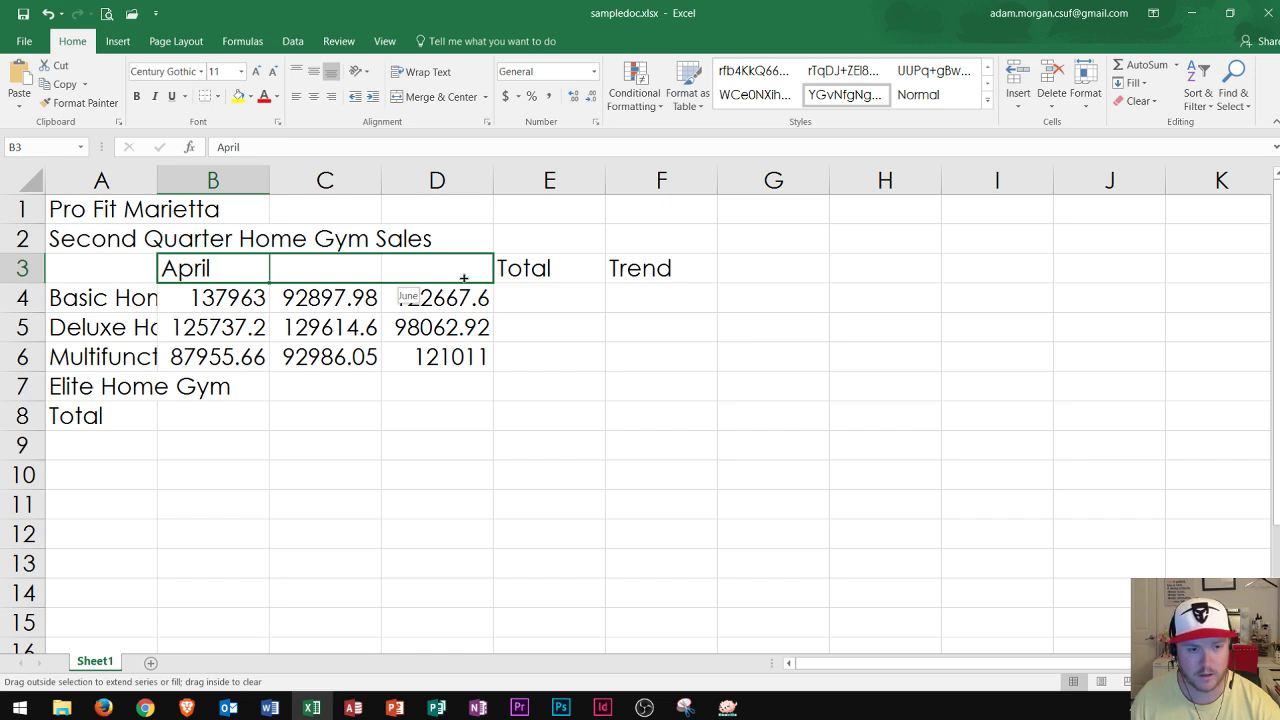
pyautogui.moveTo(464, 278); pyautogui.dragTo(463, 277)
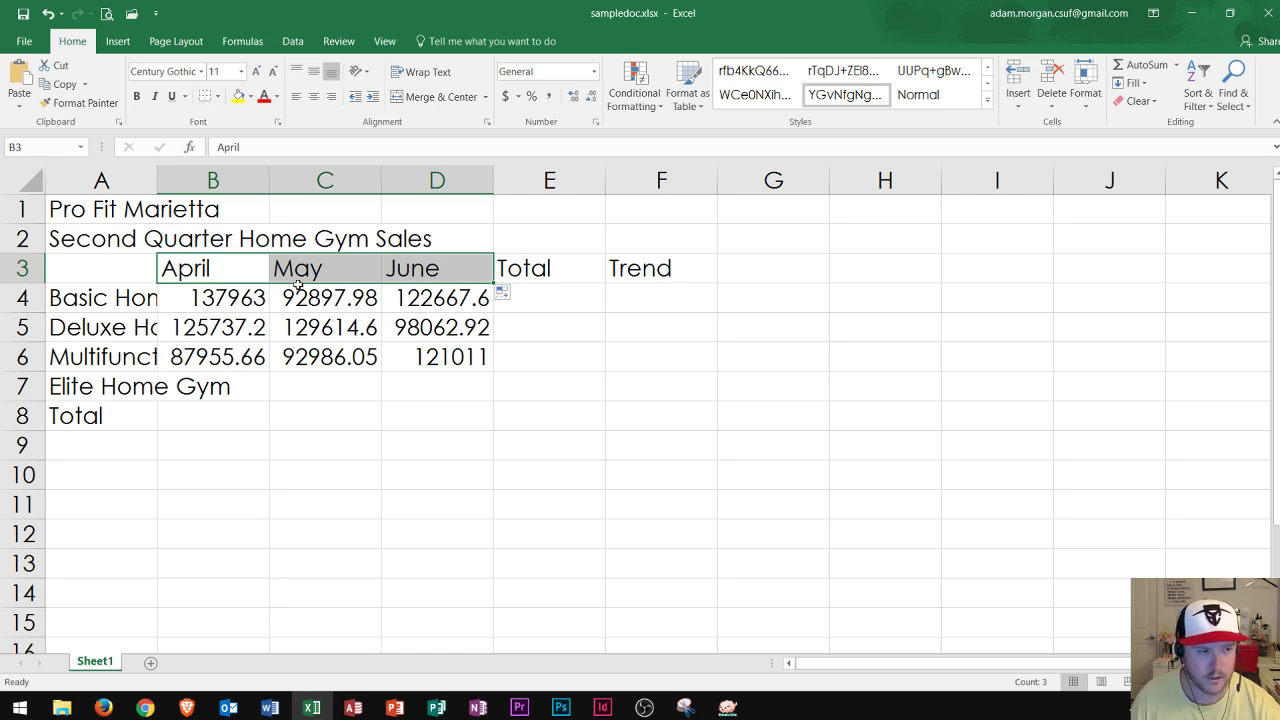
# Step: Merge and center the Pro Fit Marietta title across A1:F1 and give it the Title cell style
pyautogui.click(101, 209)
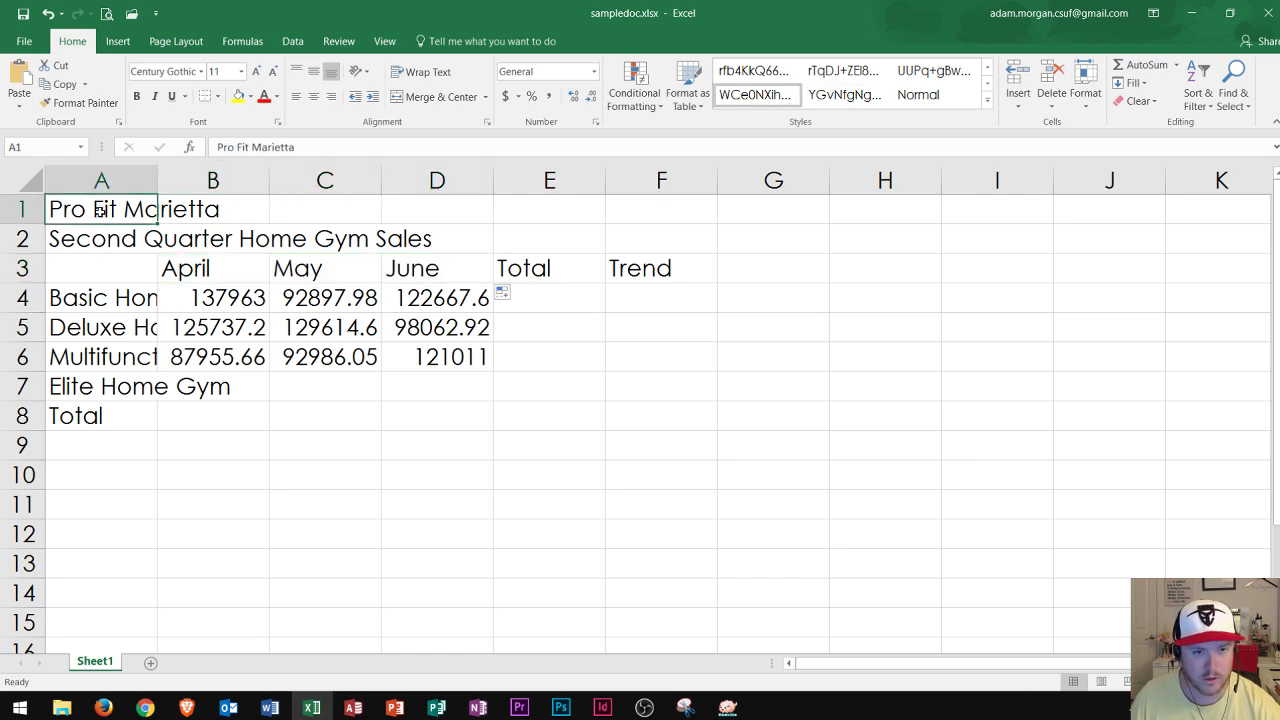
pyautogui.click(672, 211)
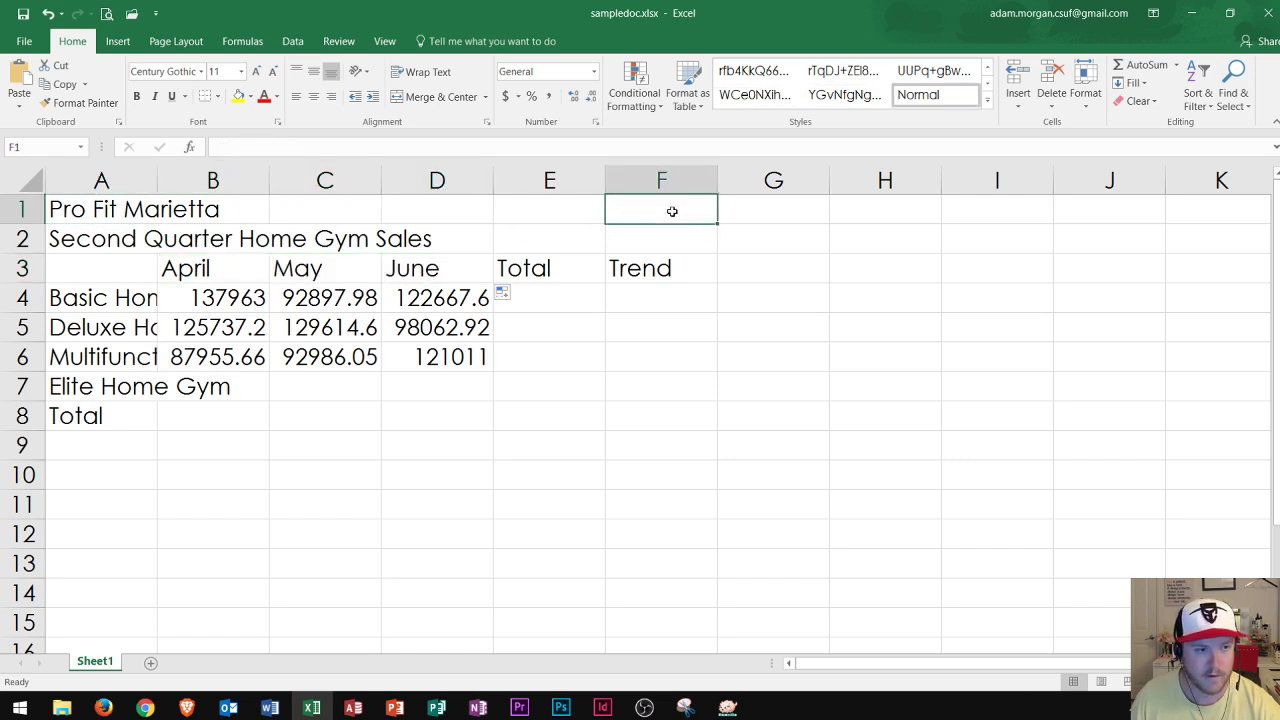
pyautogui.click(104, 209)
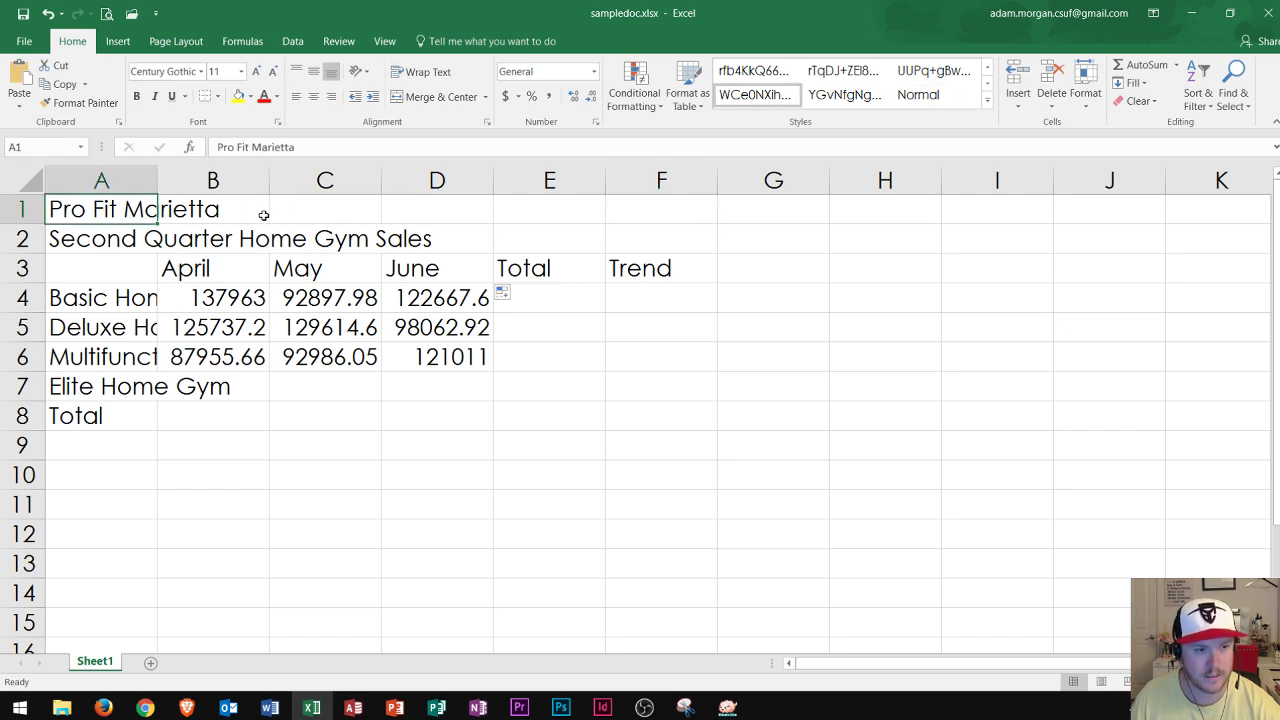
pyautogui.click(316, 205)
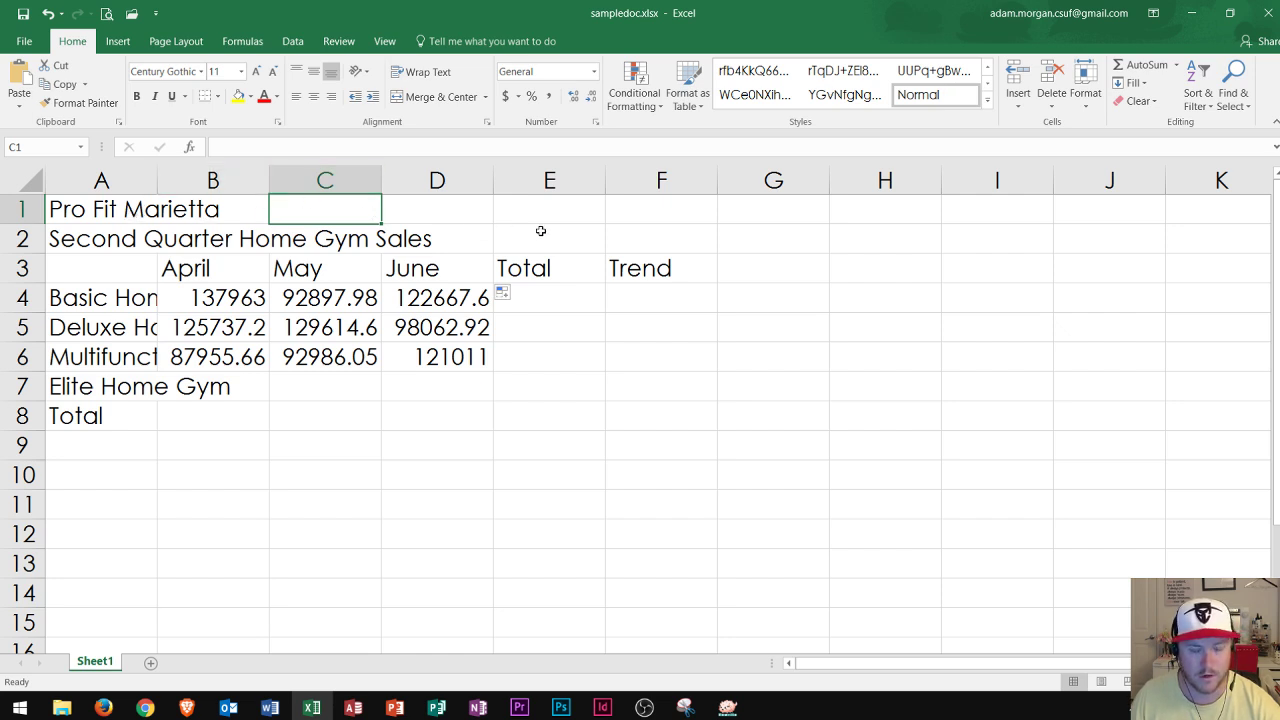
pyautogui.click(78, 210)
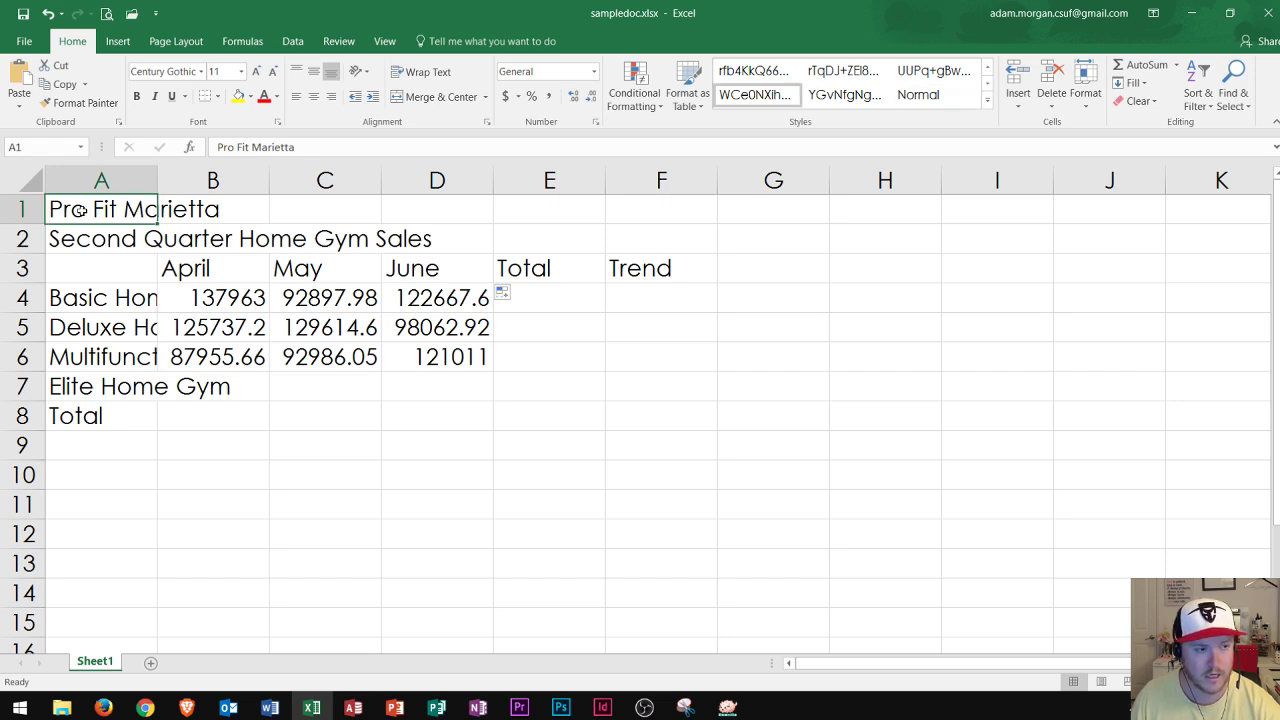
pyautogui.moveTo(80, 210); pyautogui.dragTo(642, 203)
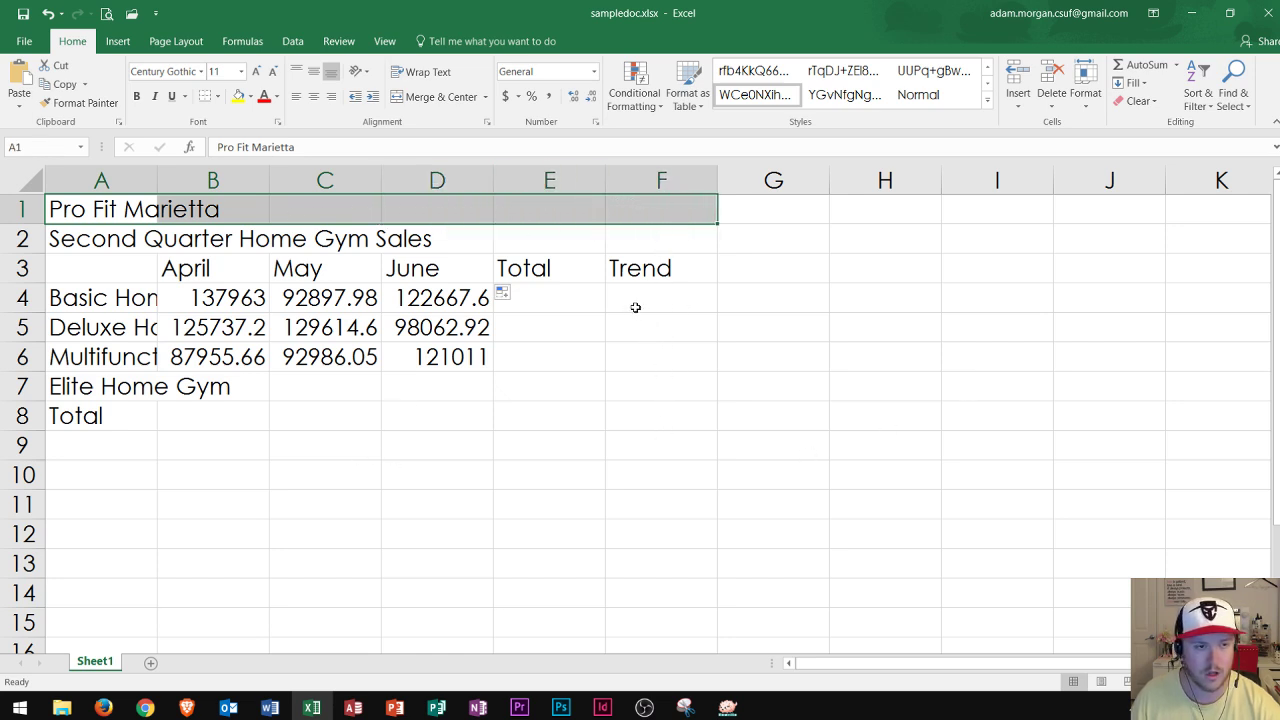
pyautogui.click(414, 108)
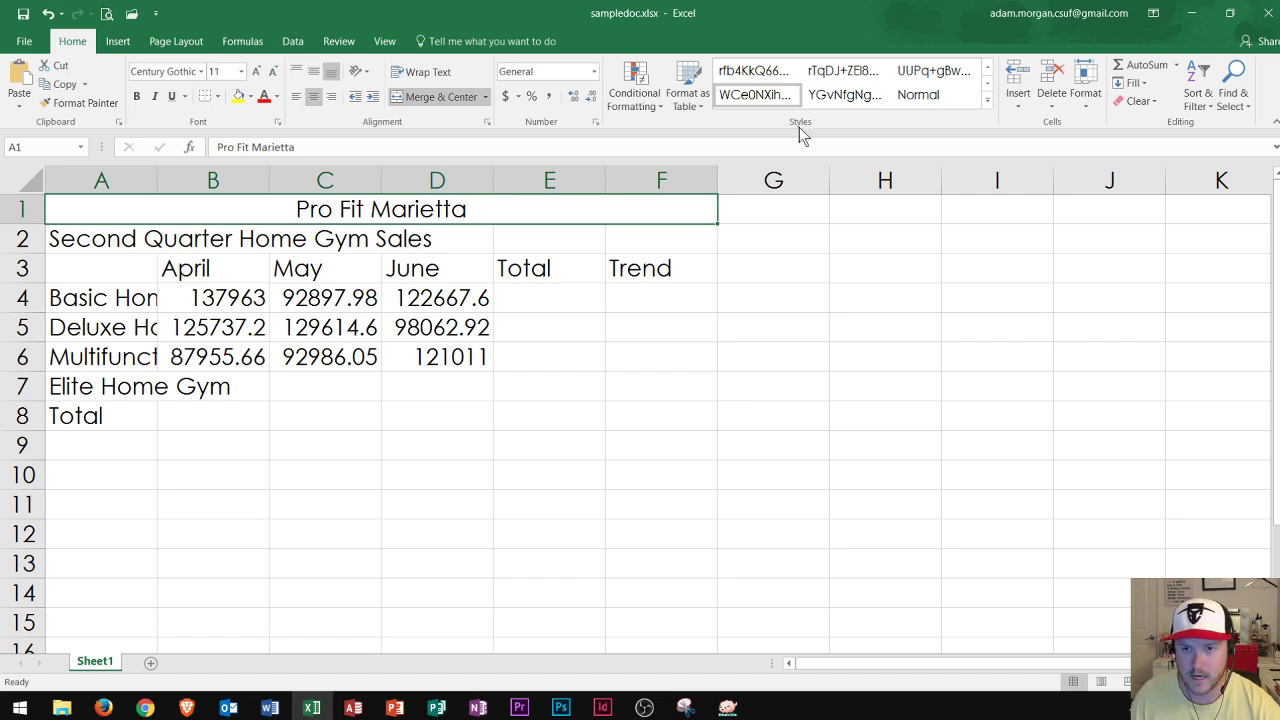
pyautogui.click(988, 105)
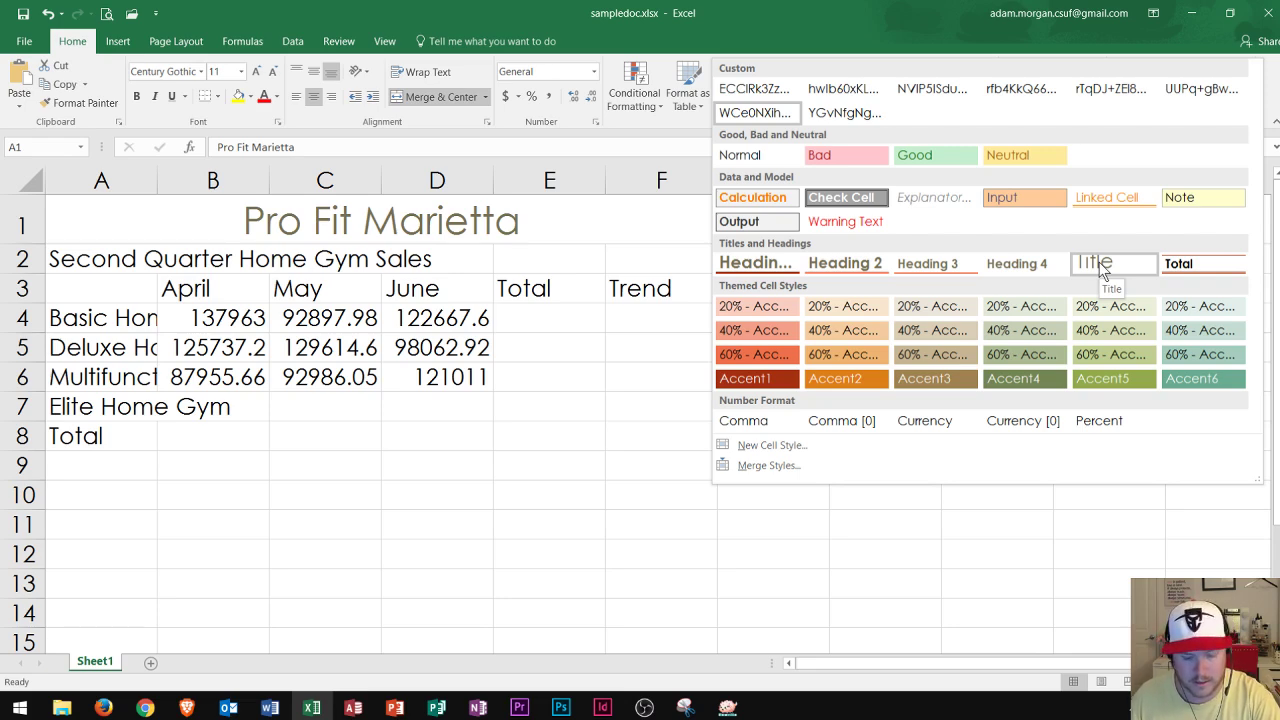
pyautogui.click(1099, 262)
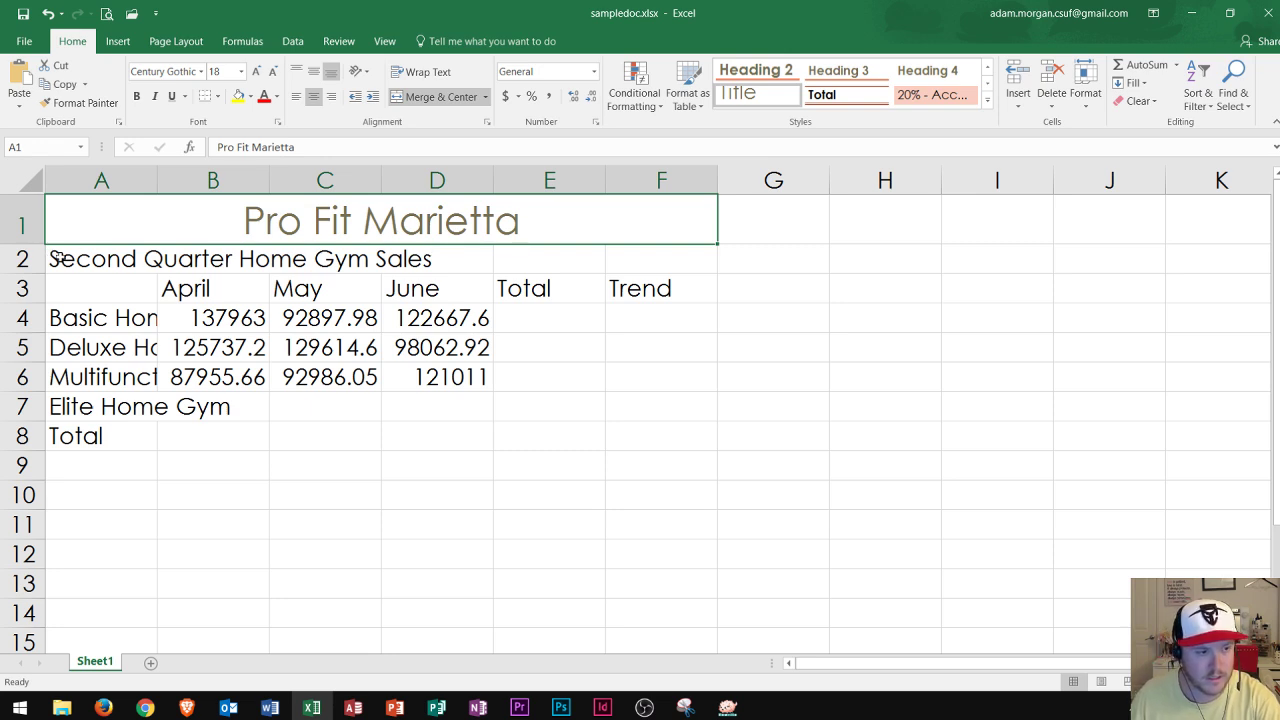
# Step: Merge and center the Second Quarter Home Gym Sales subtitle across A2:F2 and give it the Heading 1 cell style
pyautogui.moveTo(58, 258); pyautogui.dragTo(640, 251)
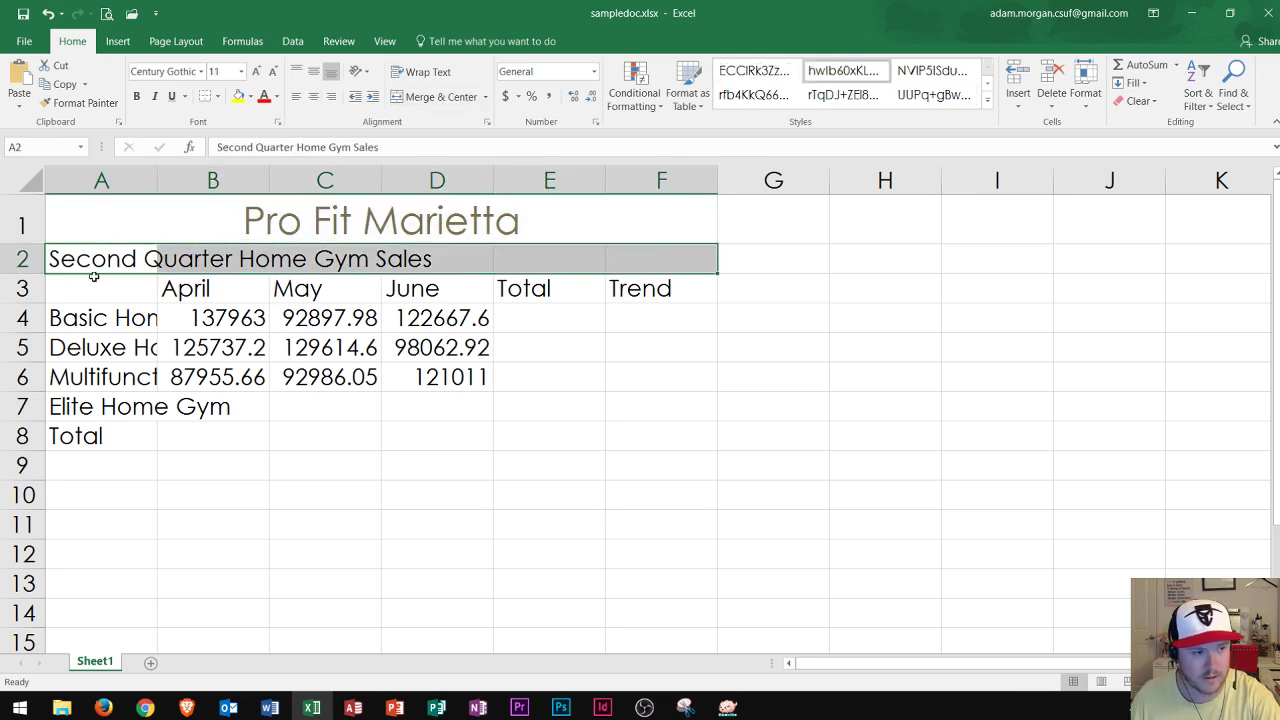
pyautogui.click(433, 100)
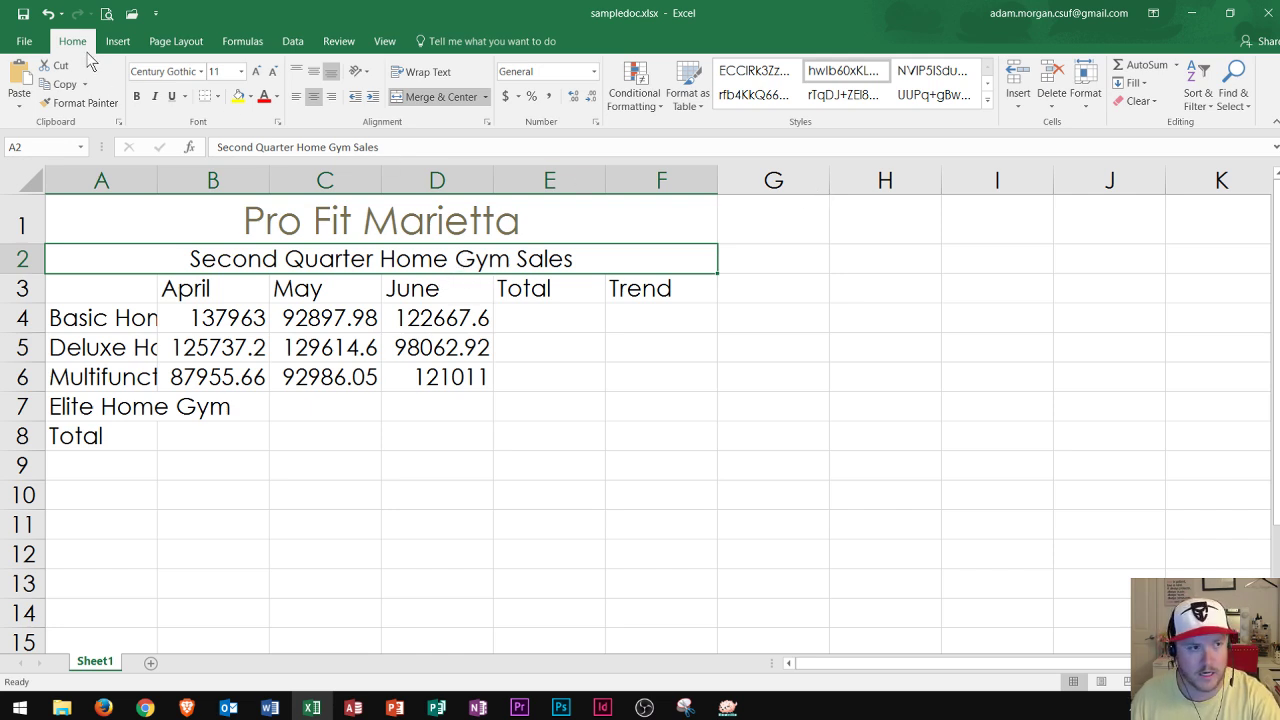
pyautogui.click(987, 102)
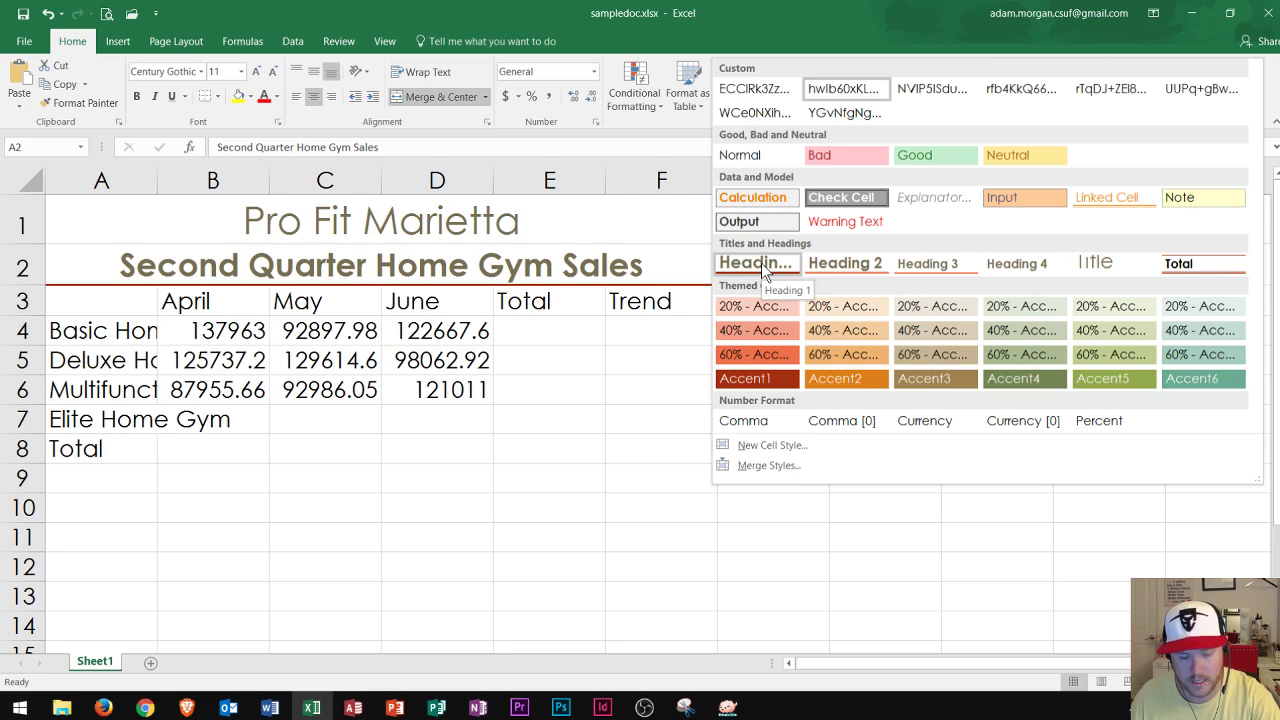
pyautogui.click(763, 265)
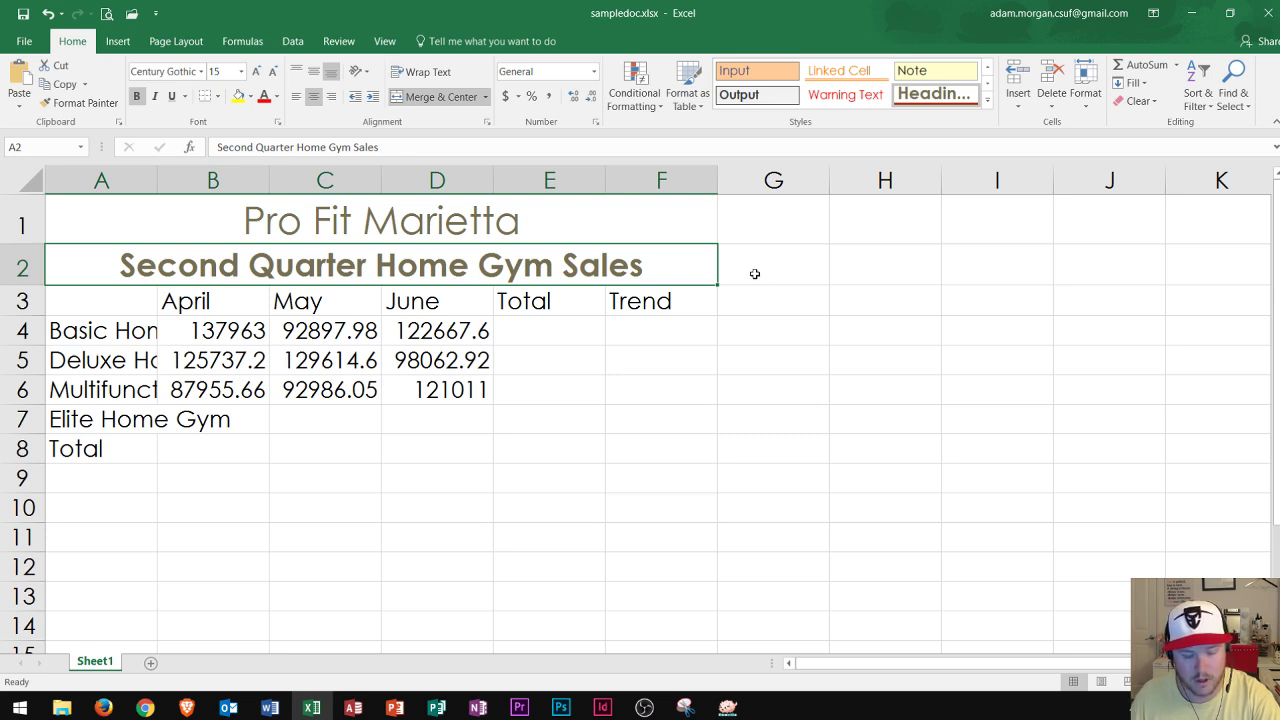
# Step: Center the column headings April through Trend in B3:F3 horizontally within their cells
pyautogui.click(222, 300)
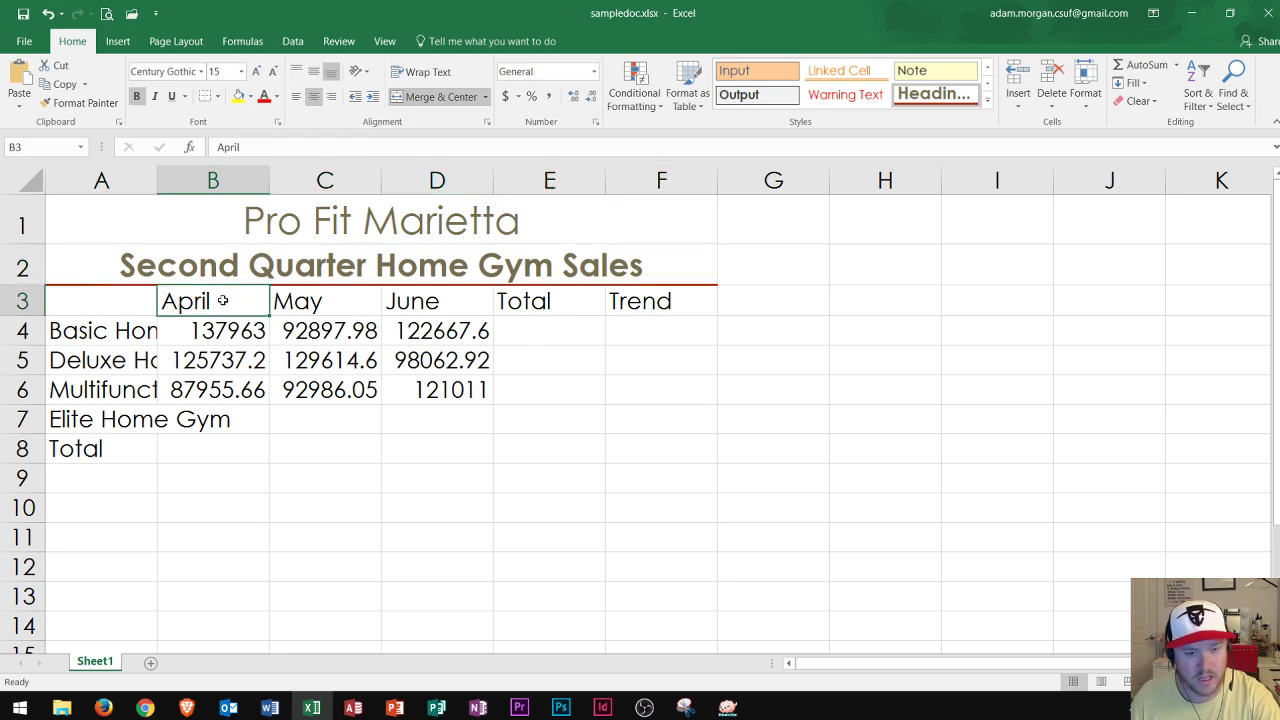
pyautogui.moveTo(222, 300); pyautogui.dragTo(637, 302)
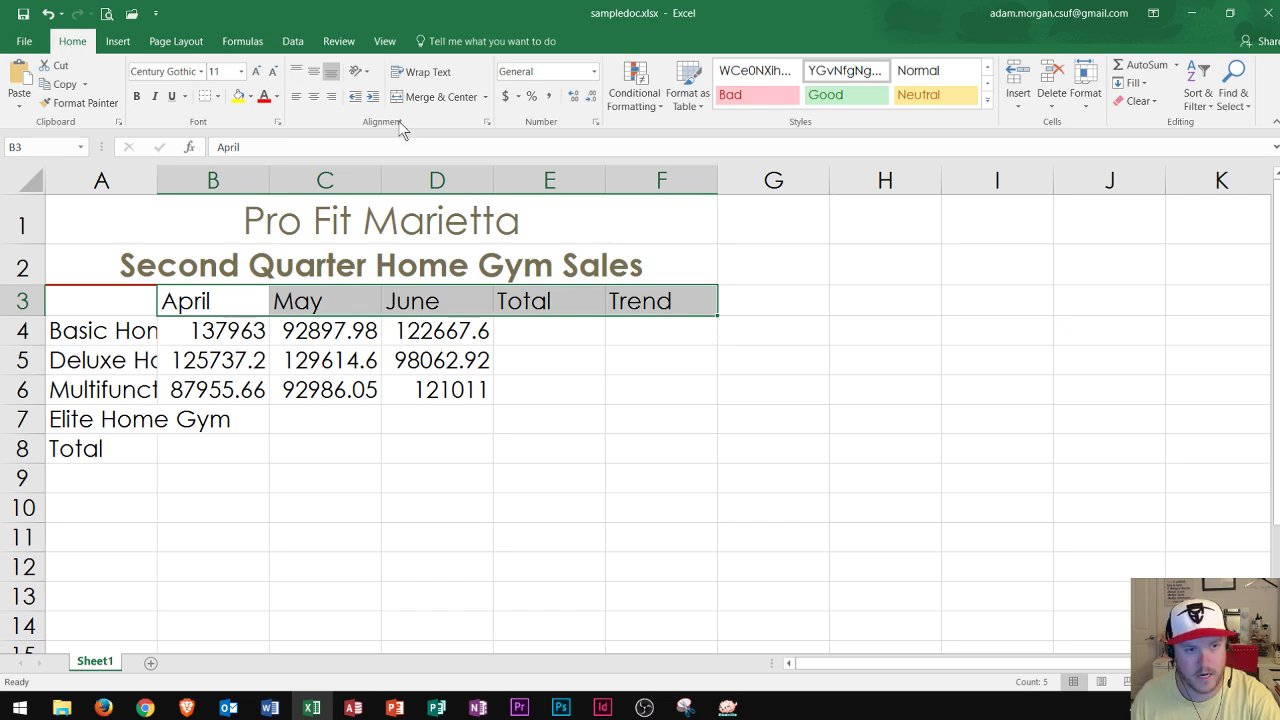
pyautogui.click(312, 99)
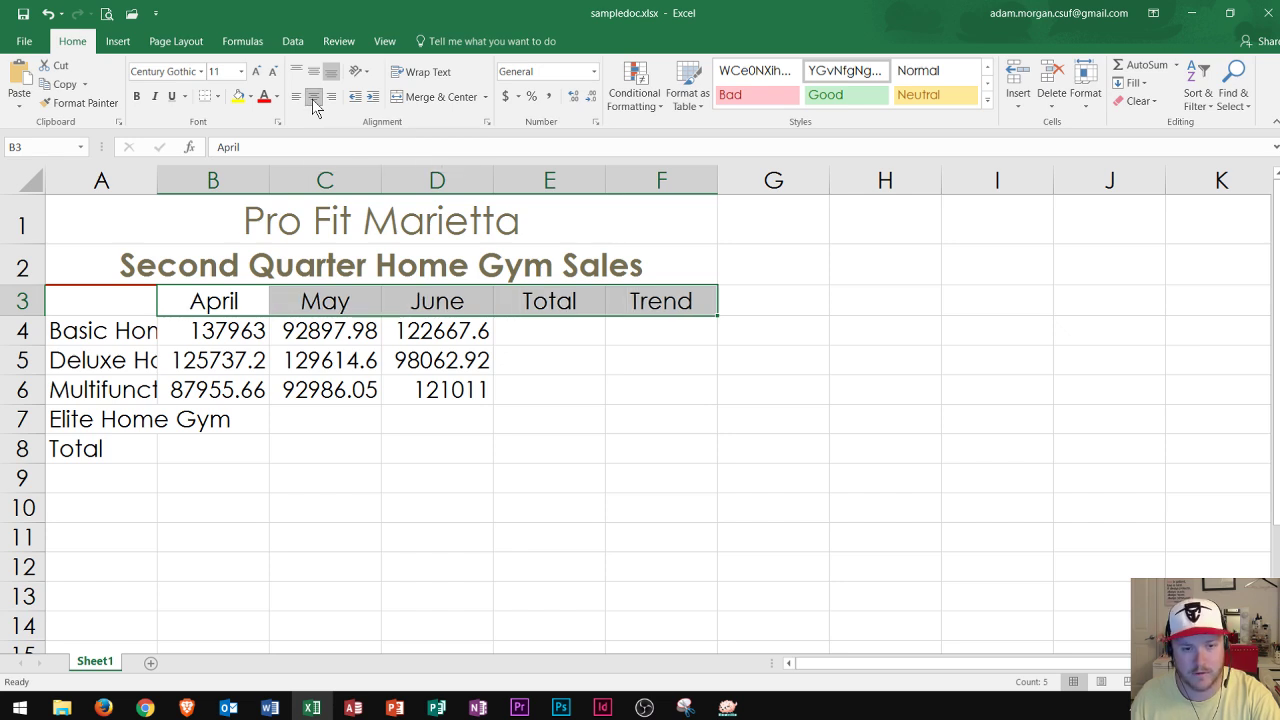